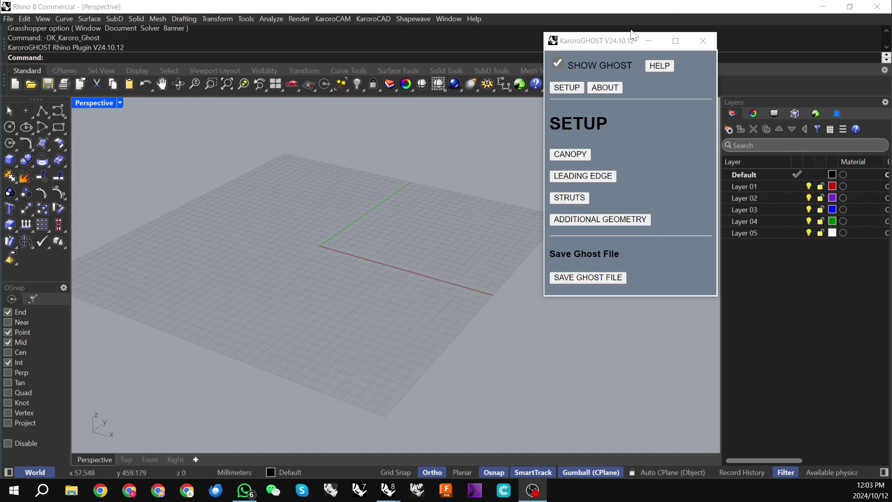
left_click_drag(592, 40, 622, 63)
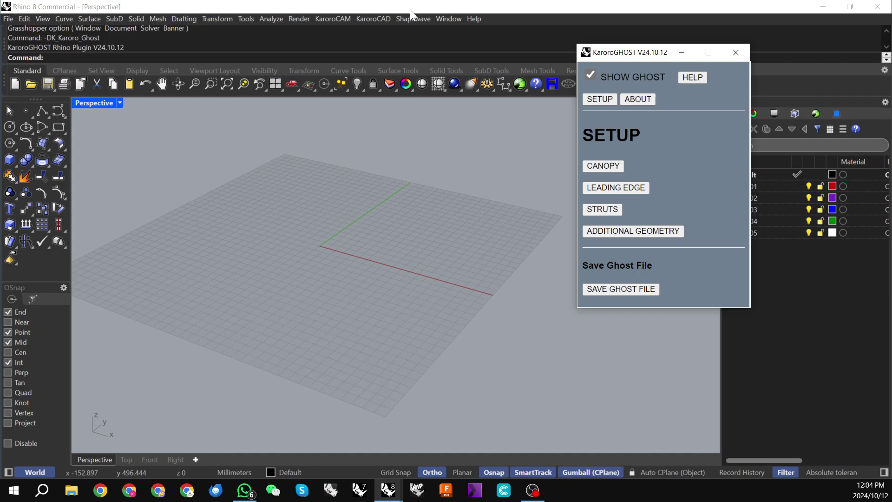
left_click(372, 18)
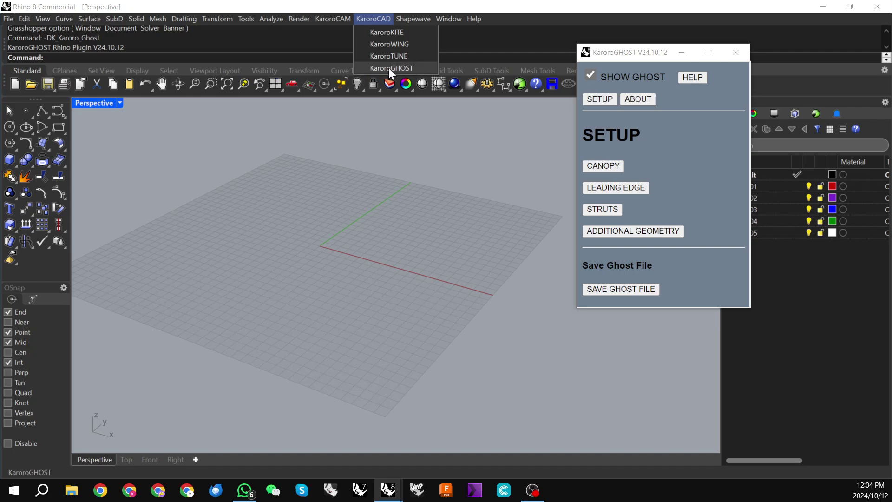
left_click(459, 213)
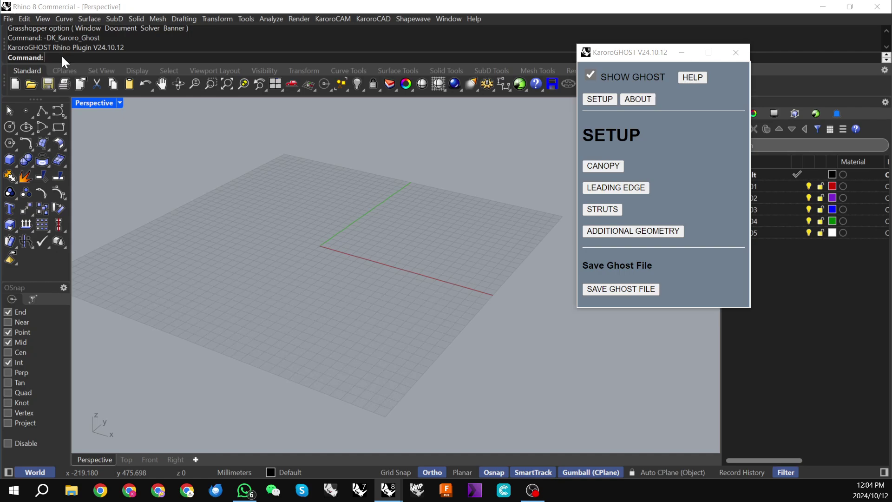
type("Ghost")
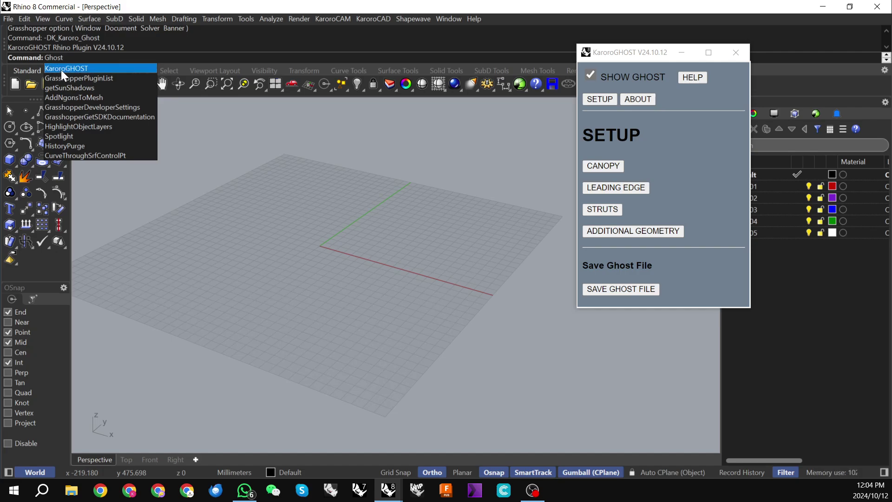
left_click(412, 174)
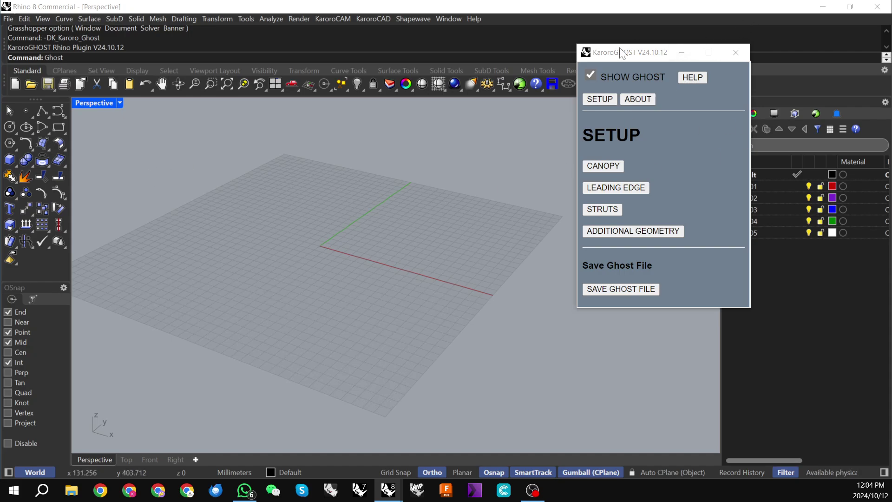
- Open 3D export.dxf from the Desktop without saving the untitled model, importing it with model and layout units in millimeters
left_click(11, 17)
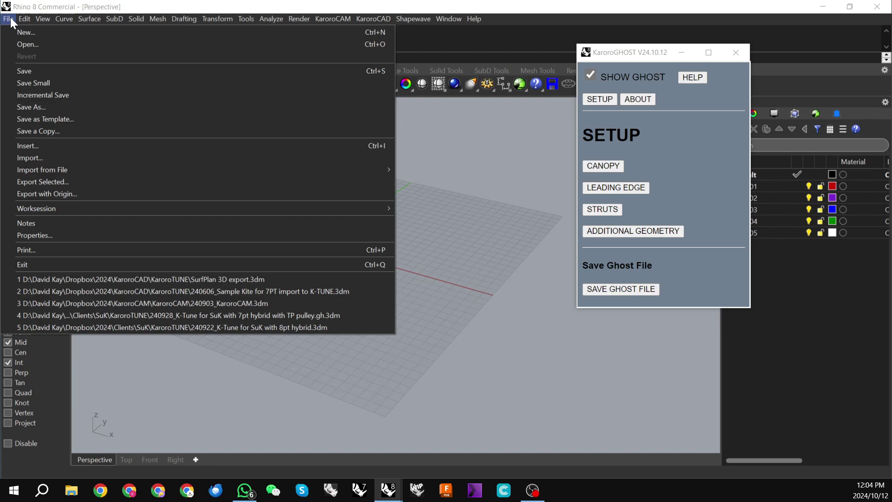
left_click(29, 43)
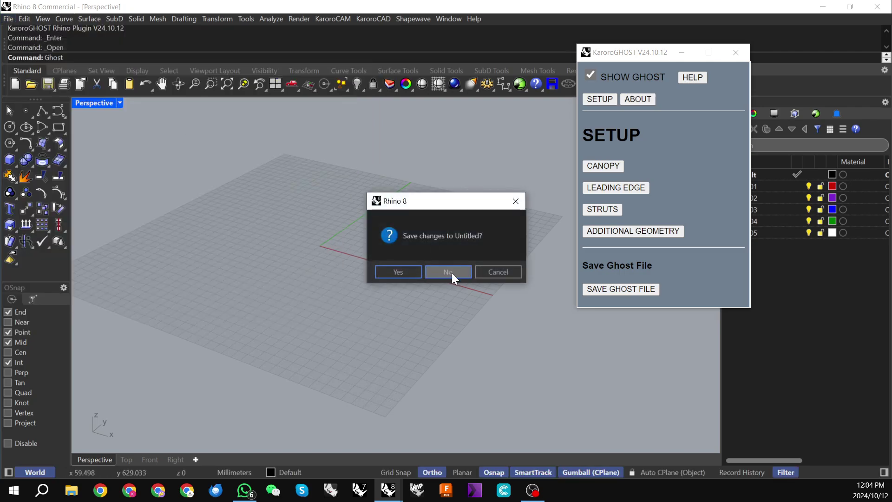
left_click(450, 272)
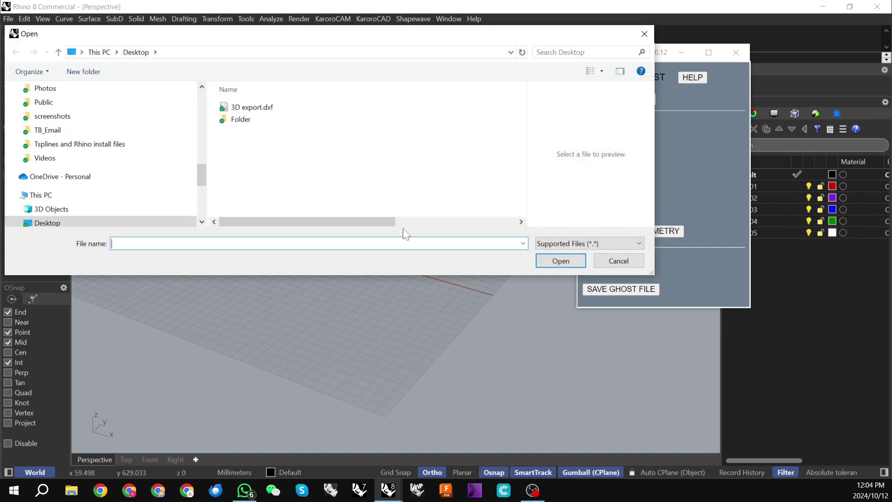
left_click(257, 109)
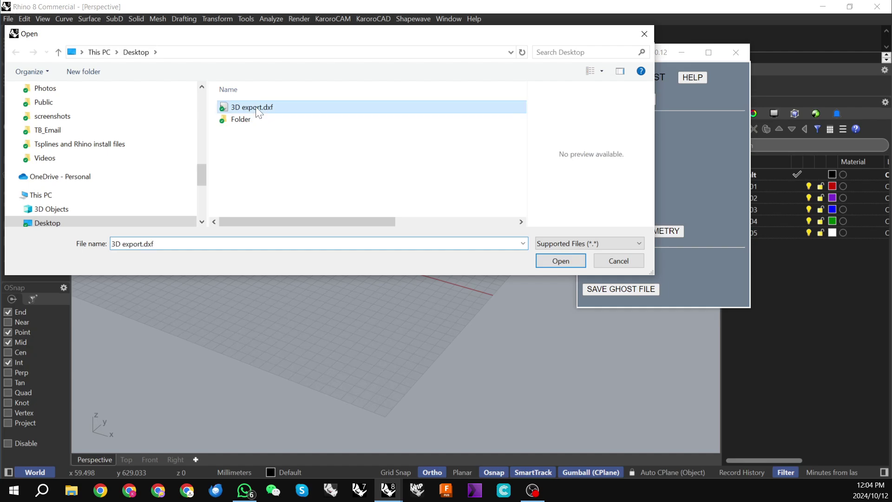
left_click(560, 260)
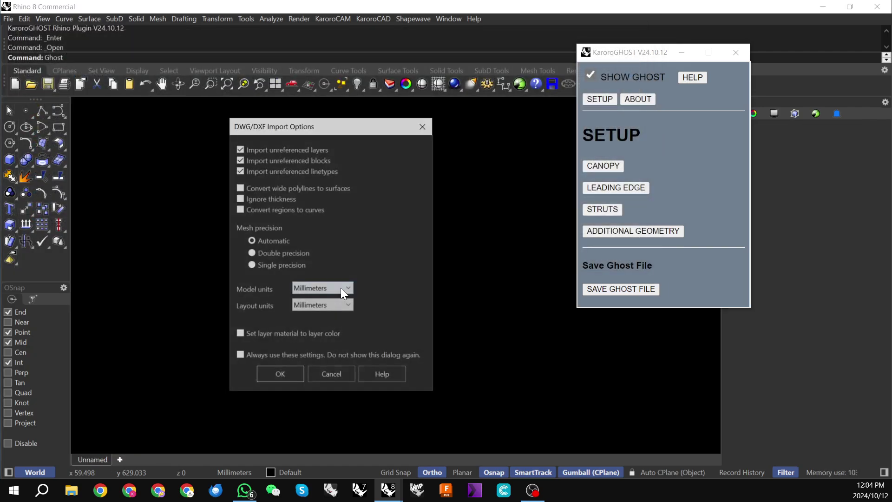
left_click(280, 374)
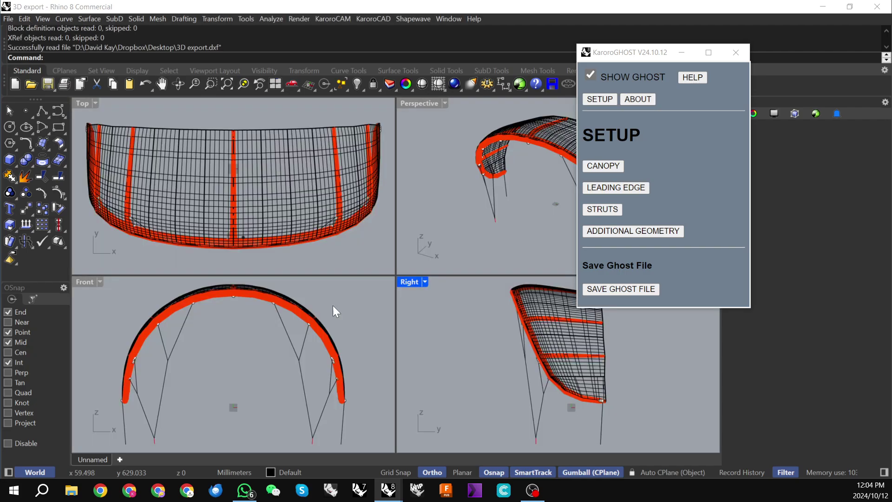
- Maximize the Perspective view of the imported kite and move the KaroroGHOST window clear of the layer list
double_click(412, 103)
scroll(283, 300, "down", 3)
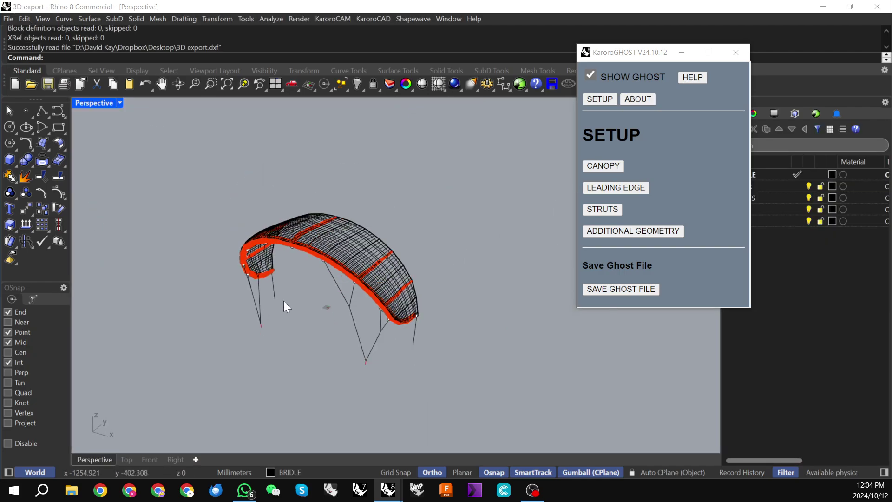
right_click_drag(284, 301, 337, 239)
scroll(319, 242, "up", 2)
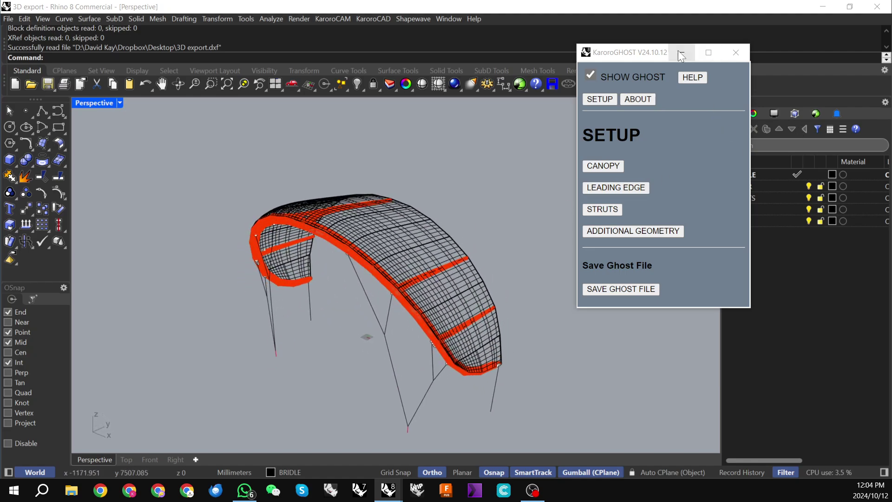
left_click_drag(649, 55, 588, 51)
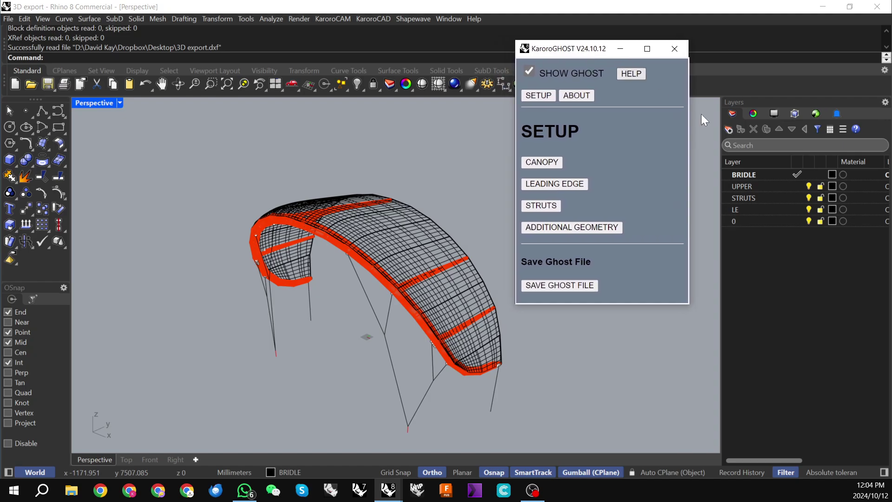
- Make layer 0 current and hide the LE, STRUTS and BRIDLE layers, leaving only UPPER visible
left_click(798, 219)
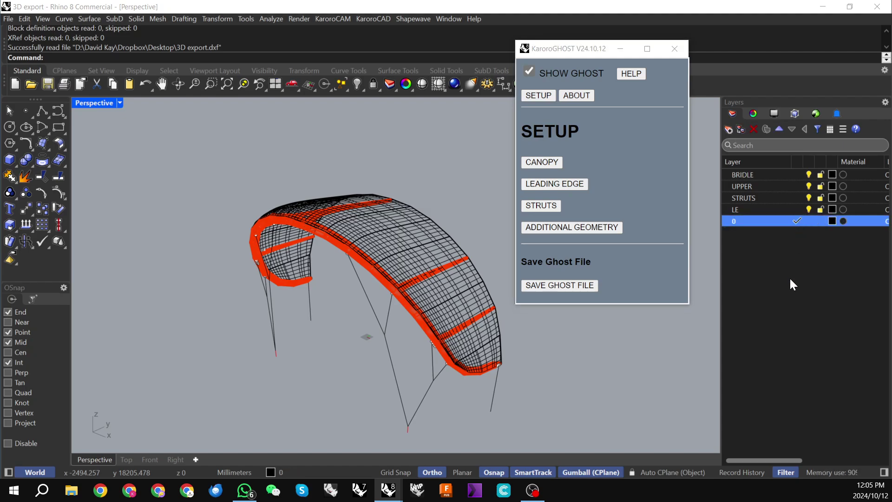
left_click(809, 209)
left_click(809, 198)
left_click(808, 186)
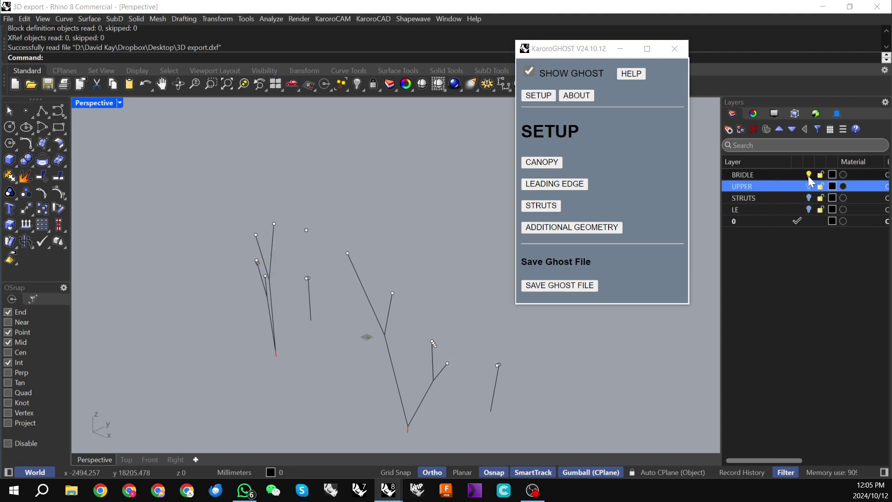
left_click(808, 175)
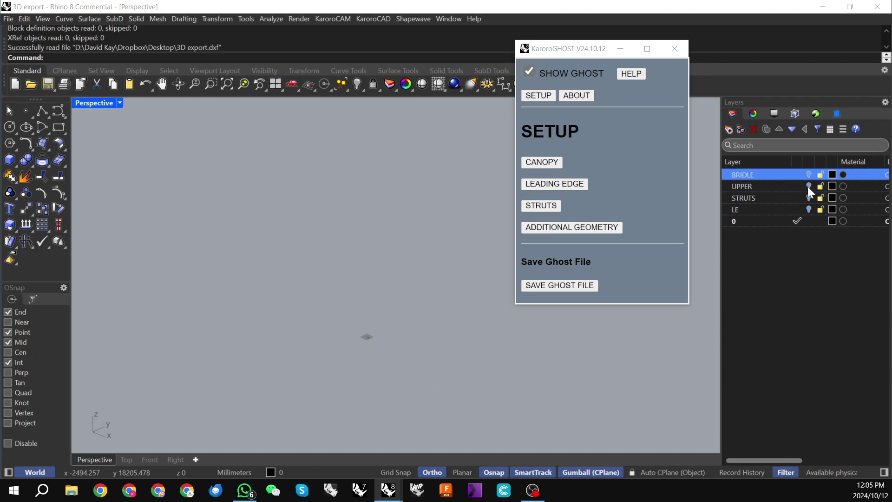
left_click(809, 186)
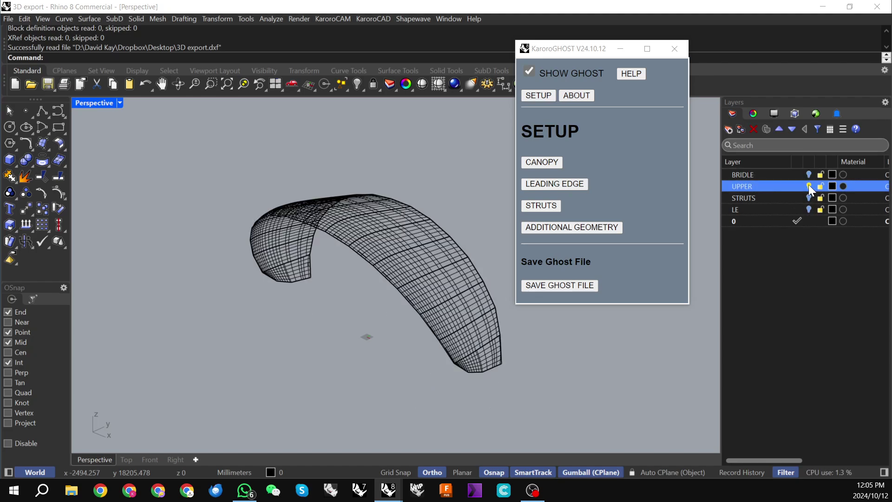
- Assign all the geometry on the UPPER layer as the ghost's canopy and inspect the resulting surface
right_click_drag(254, 219, 338, 231)
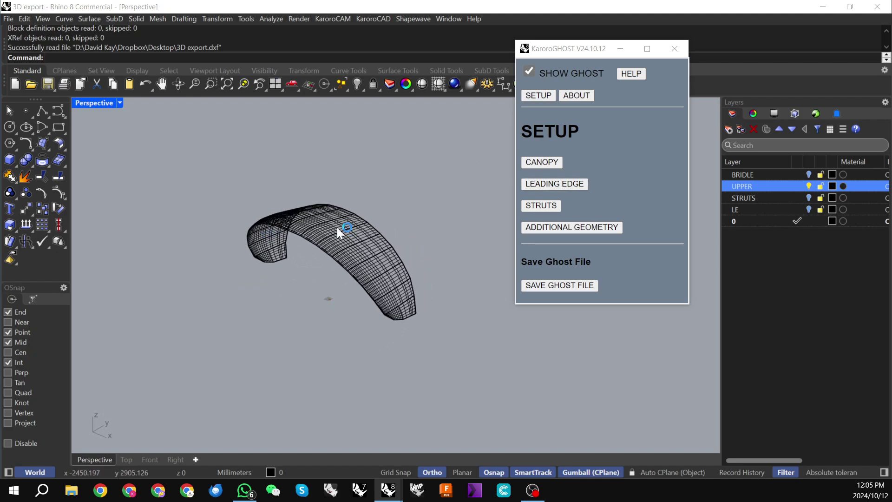
left_click(549, 160)
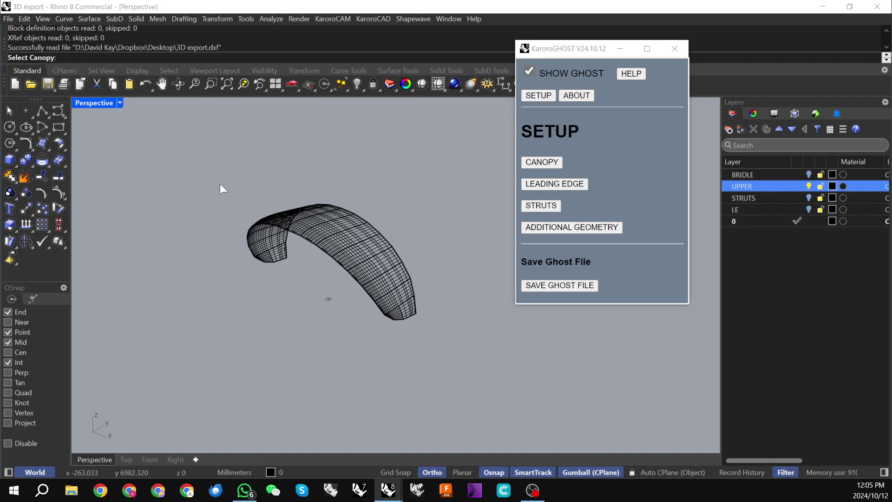
left_click_drag(203, 163, 461, 357)
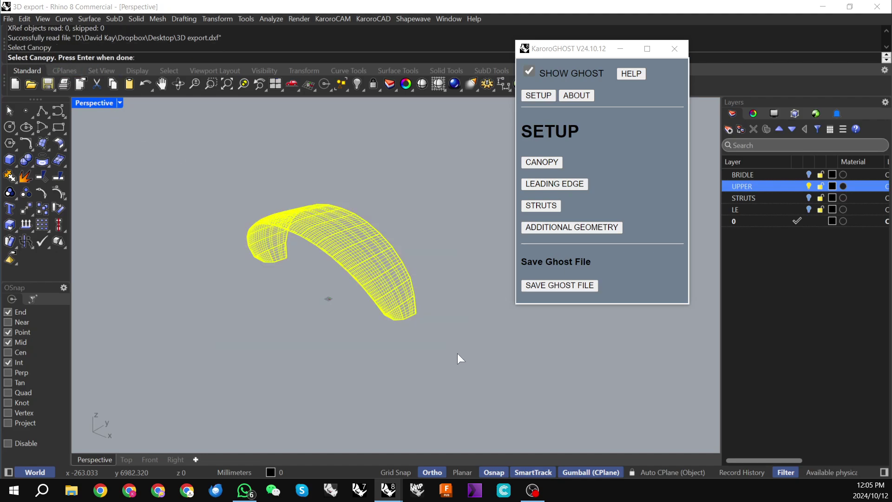
key("Return")
scroll(371, 251, "up", 2)
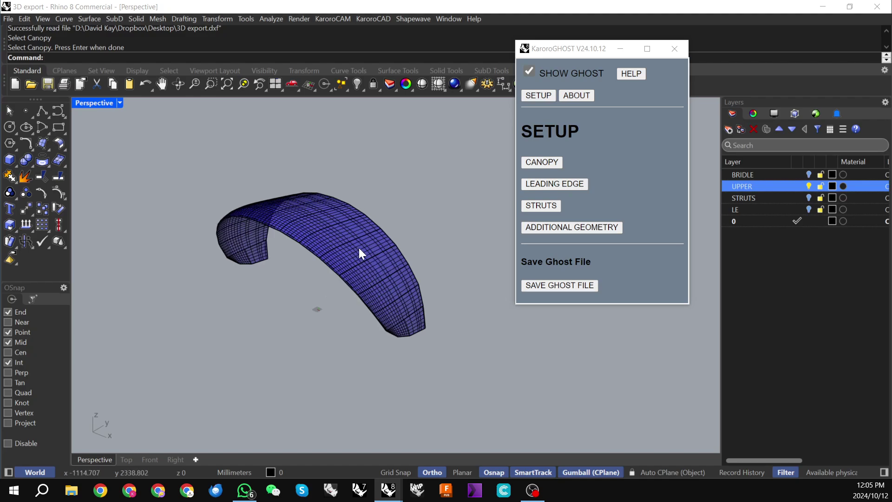
scroll(428, 353, "down", 2)
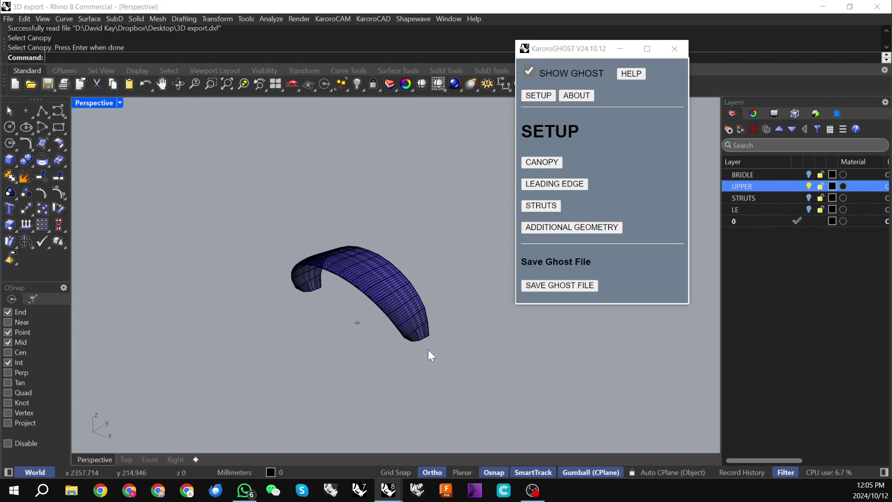
right_click_drag(428, 349, 421, 294)
scroll(424, 284, "up", 2)
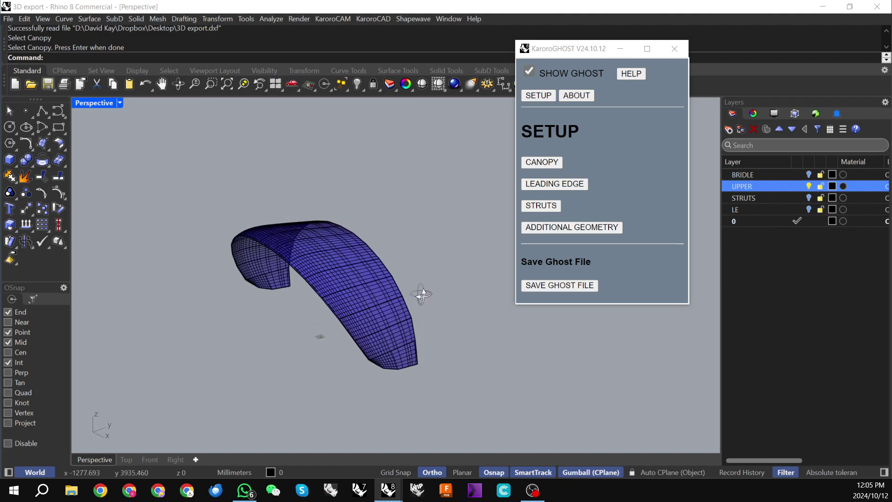
- Hide the UPPER layer, show the LE layer, and assign all its geometry as the ghost's leading edge
left_click(809, 186)
left_click(809, 209)
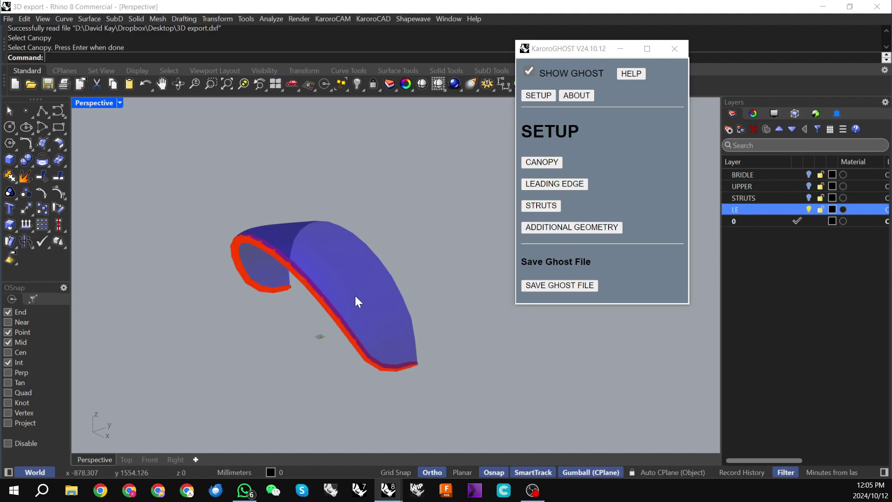
left_click(545, 185)
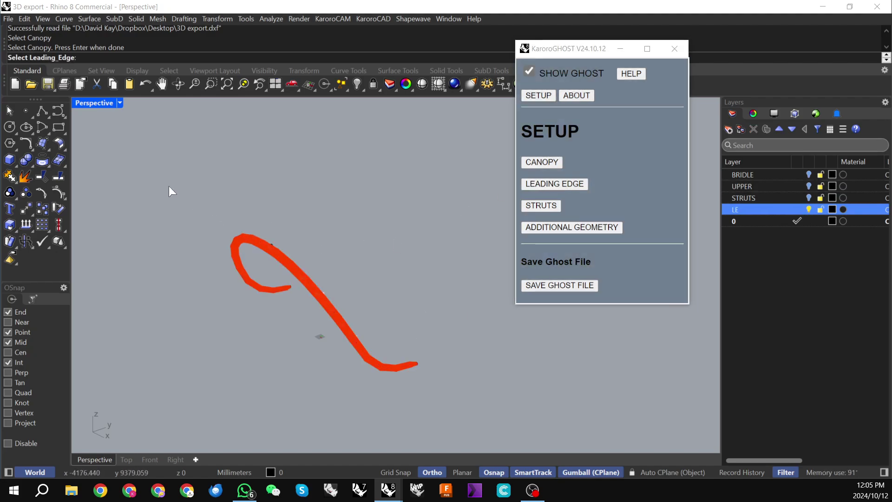
left_click_drag(169, 187, 445, 405)
key("Return")
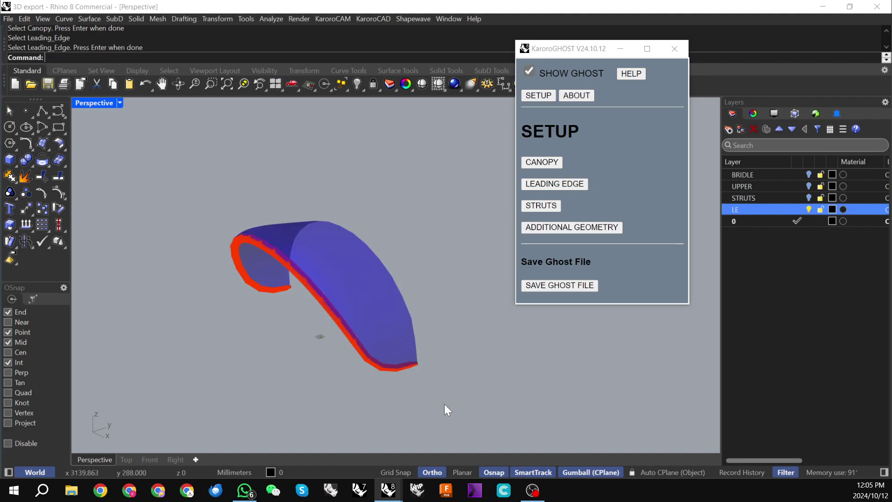
- Hide the LE layer, show the STRUTS layer, and assign all its geometry as the ghost's struts
left_click(808, 209)
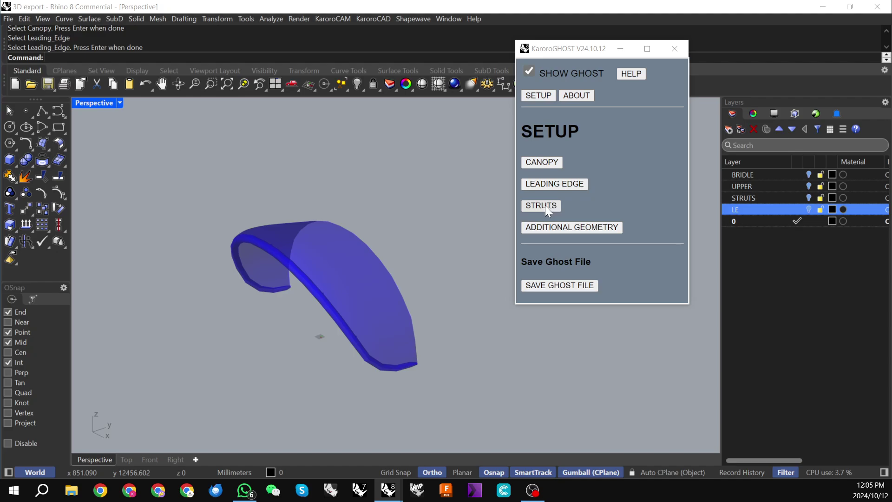
left_click(811, 197)
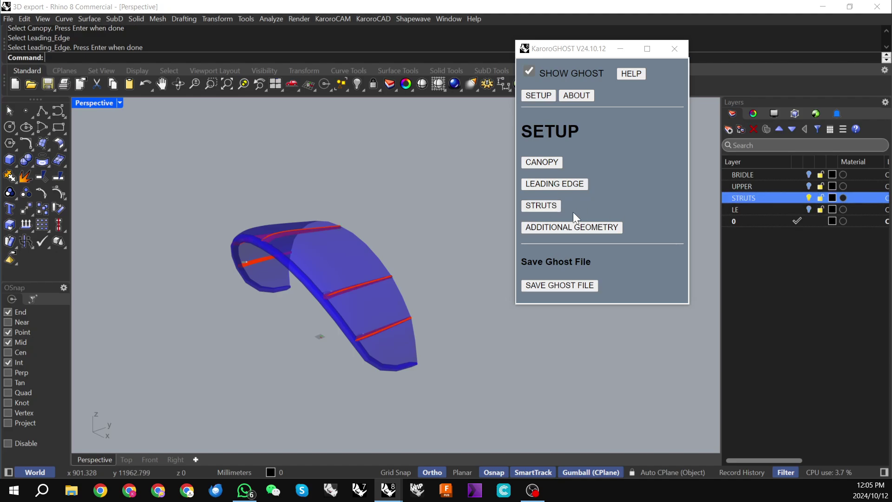
left_click(541, 206)
left_click_drag(176, 181, 441, 376)
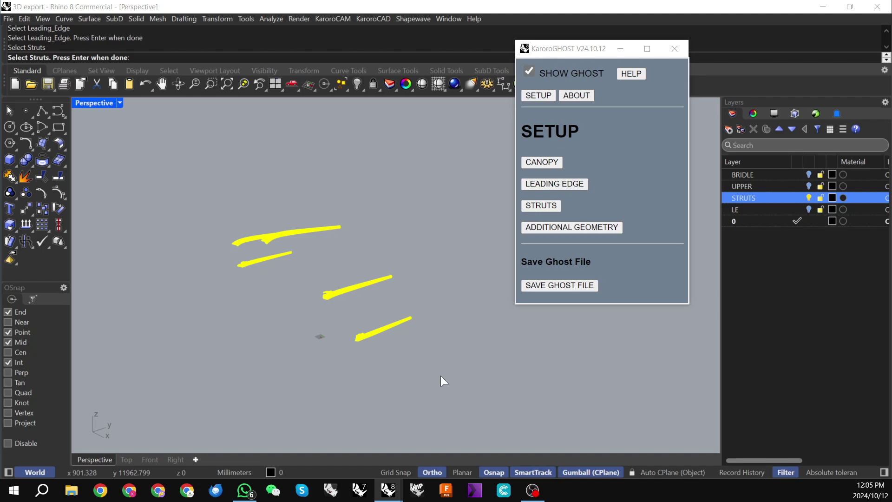
key("Return")
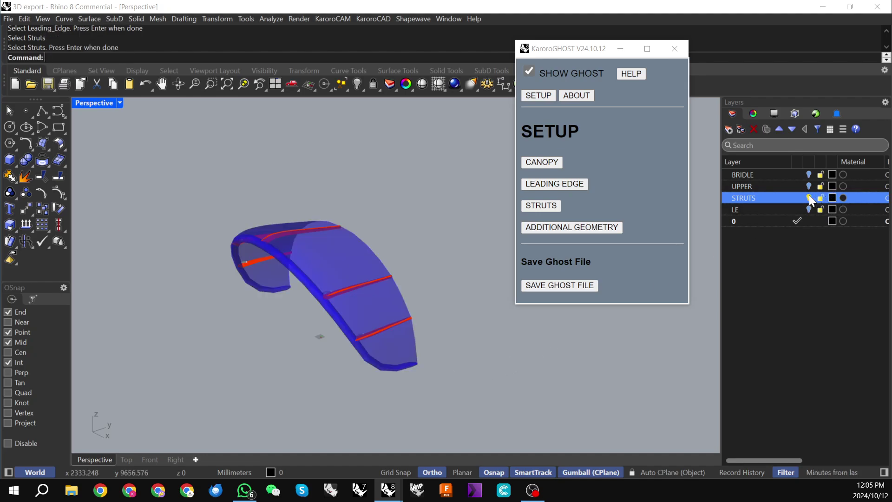
- Hide the STRUTS layer and show the BRIDLE layer to inspect the bridle lines against the ghost kite
left_click(810, 197)
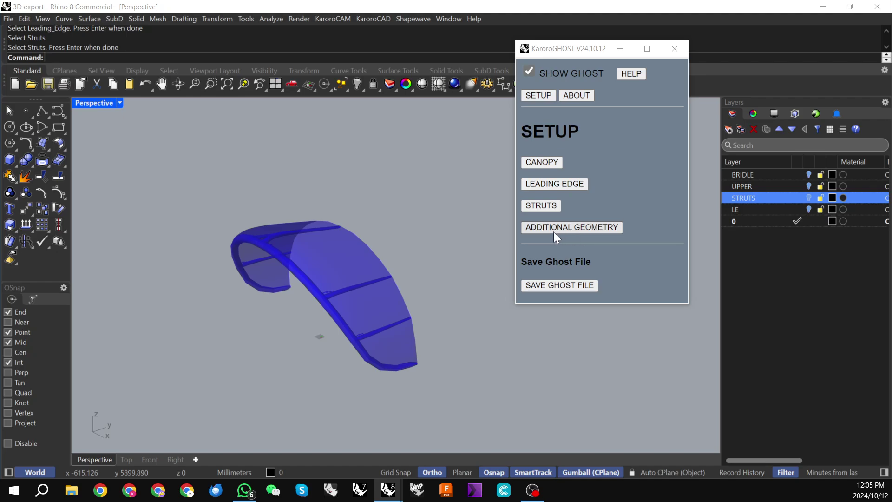
left_click(808, 174)
scroll(281, 235, "down", 2)
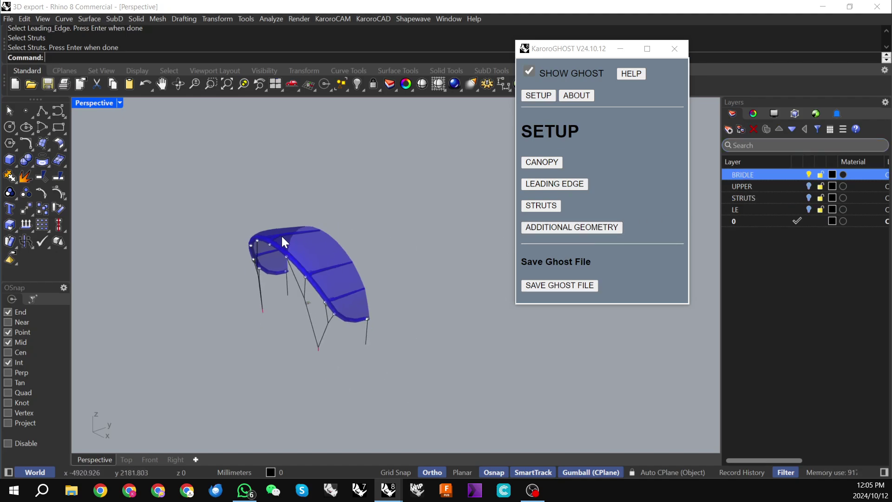
right_click_drag(282, 237, 324, 213)
scroll(312, 278, "up", 3)
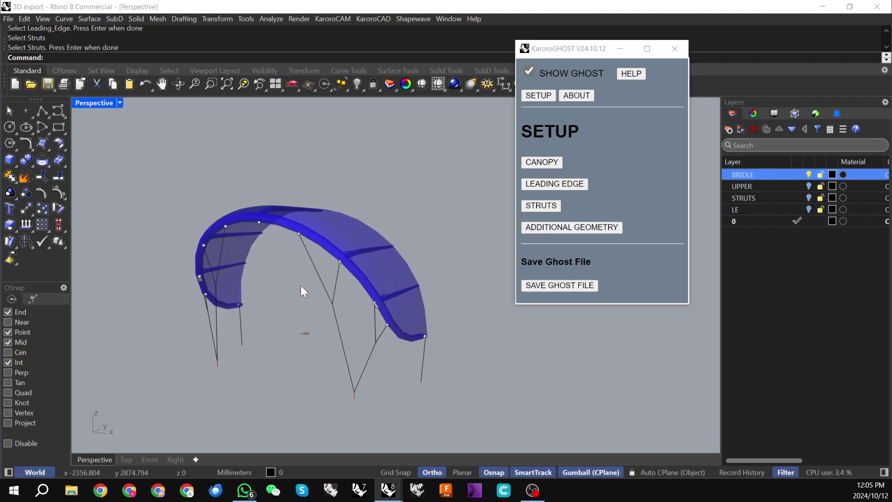
mouse_move(300, 285)
right_mouse_down()
mouse_move(295, 299)
mouse_move(308, 291)
right_mouse_up()
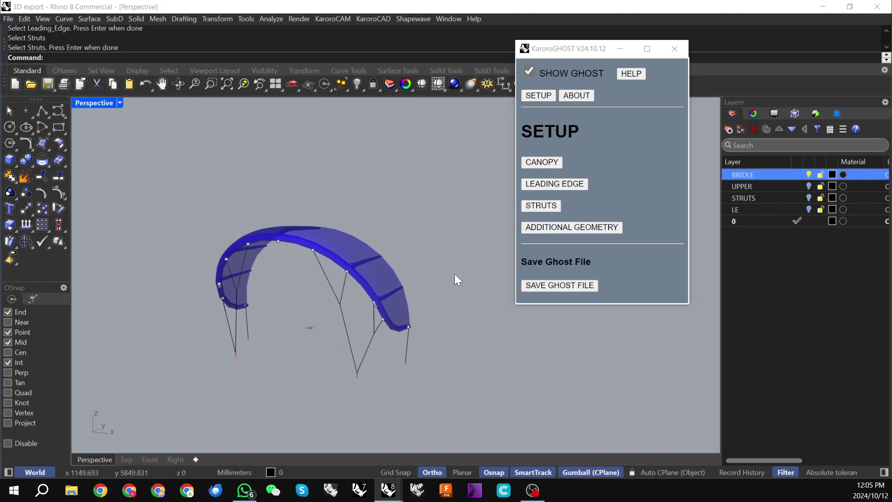
- Assign all the bridle geometry as the ghost's additional geometry and hide the BRIDLE layer
left_click(563, 227)
left_click_drag(141, 185, 435, 401)
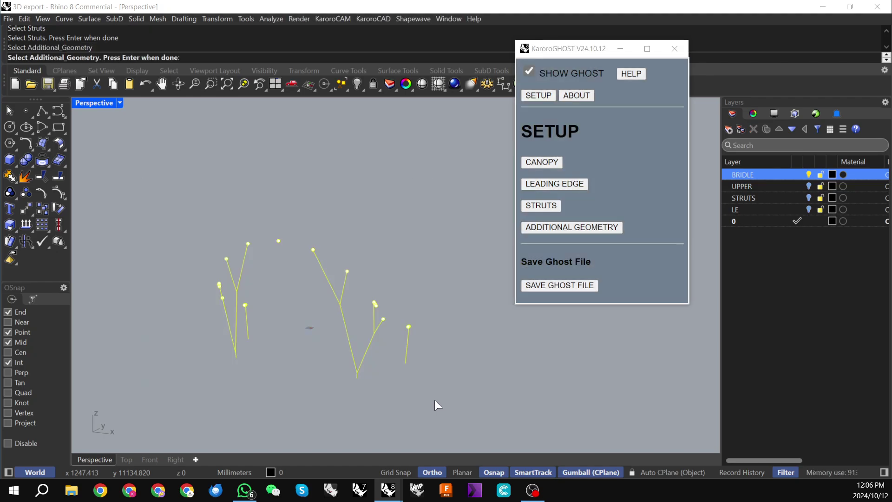
key("Return")
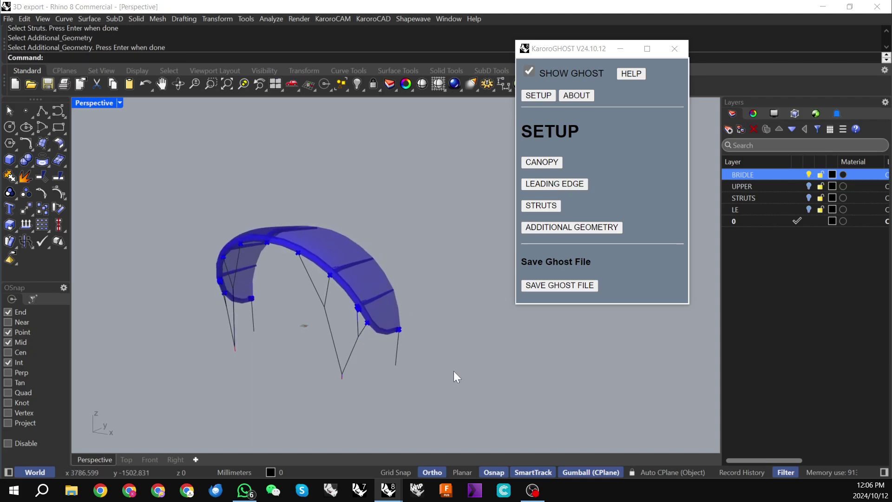
left_click(809, 175)
right_click_drag(413, 274, 395, 239)
right_click_drag(285, 263, 278, 300)
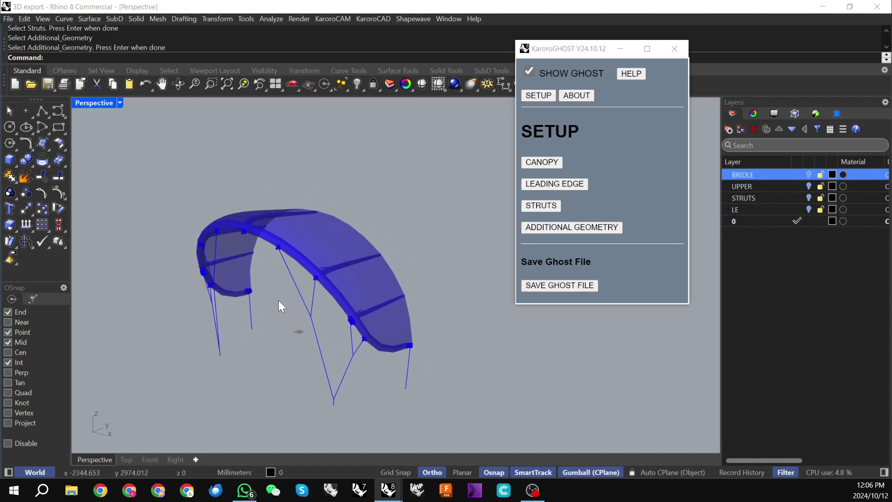
- Save the model to the Desktop as 241012_3D export.3dm, and save the ghost file there as 241012_3D export.ghost
left_click(559, 286)
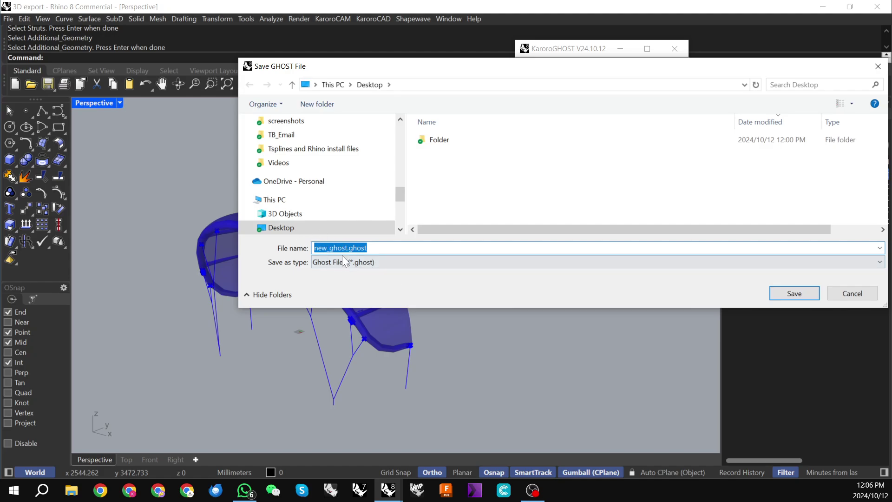
left_click(853, 294)
left_click(9, 19)
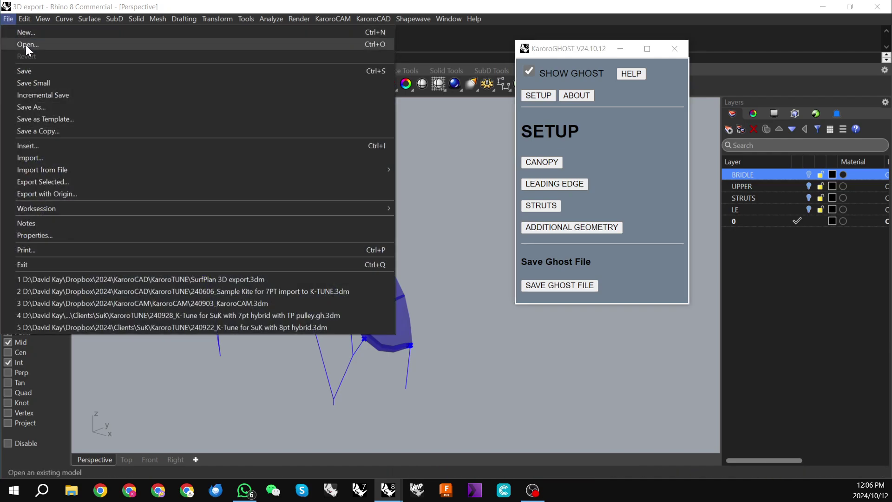
left_click(36, 106)
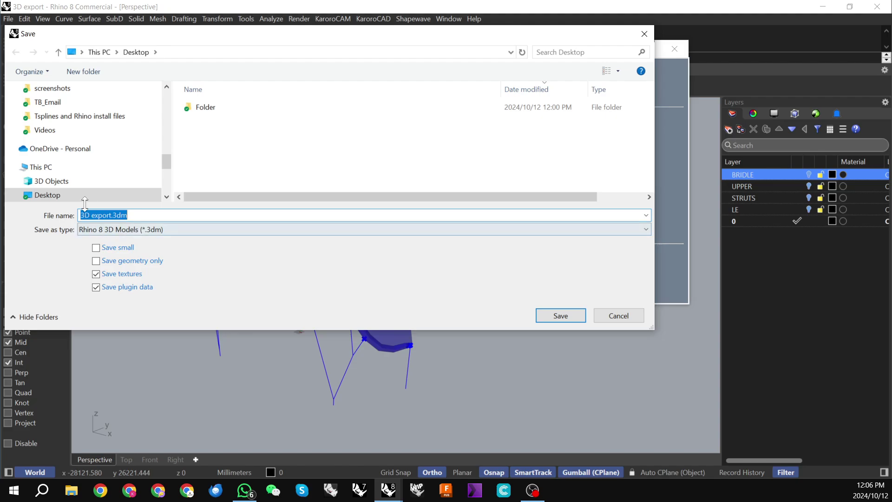
left_click(80, 215)
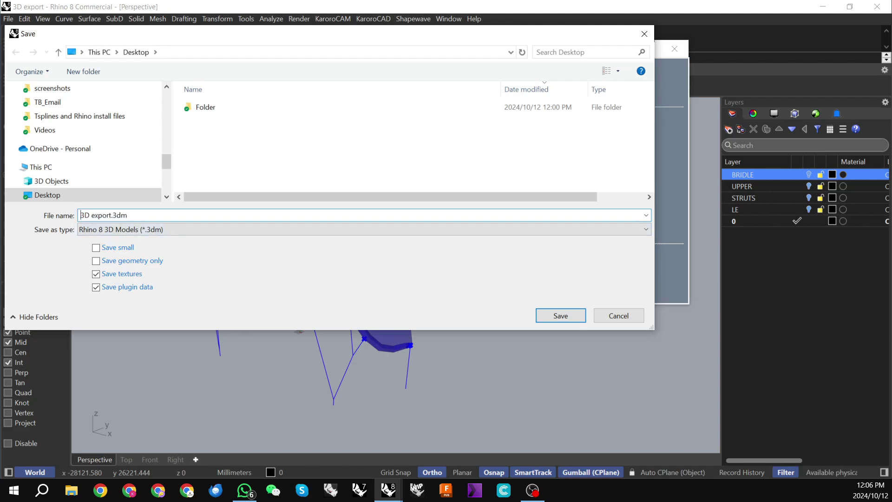
type("241012")
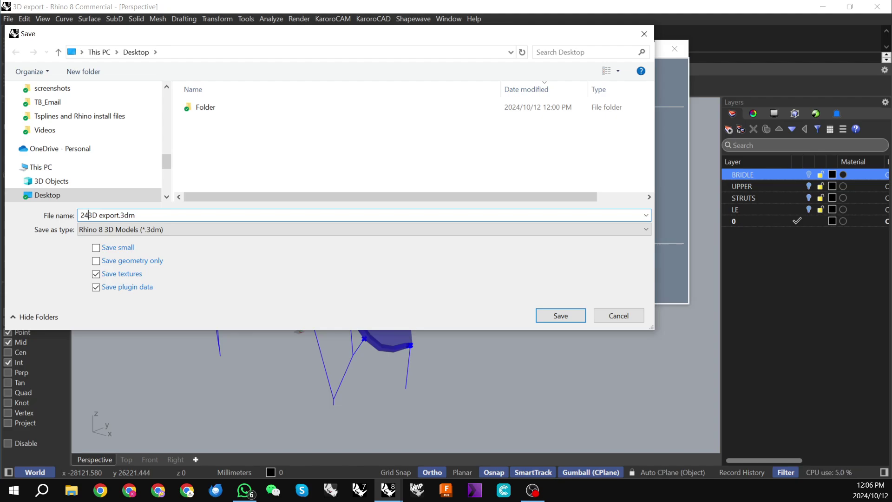
type("_")
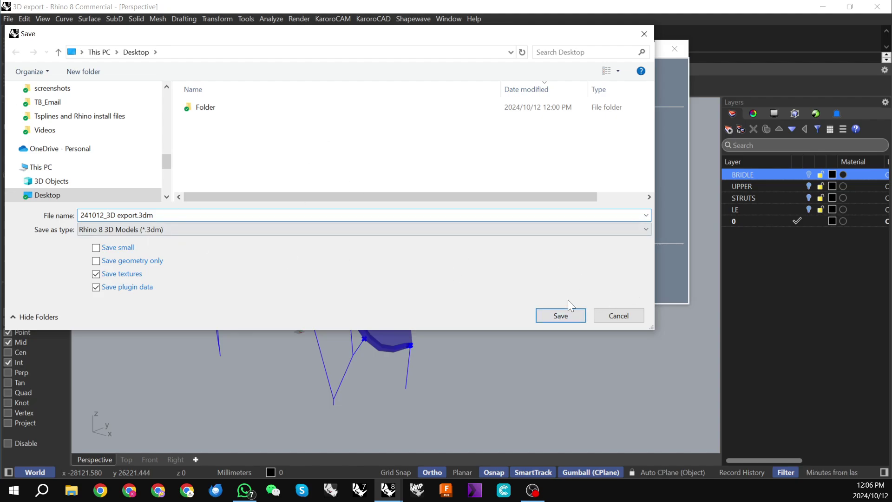
left_click(560, 317)
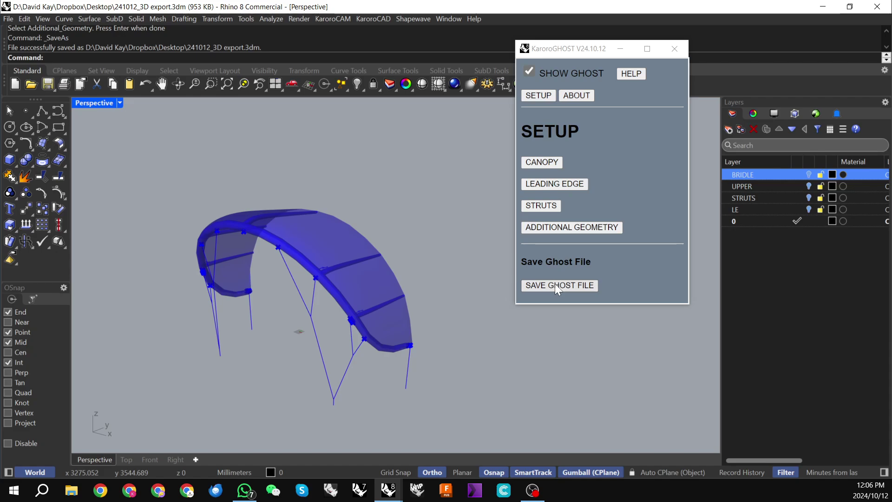
left_click(558, 286)
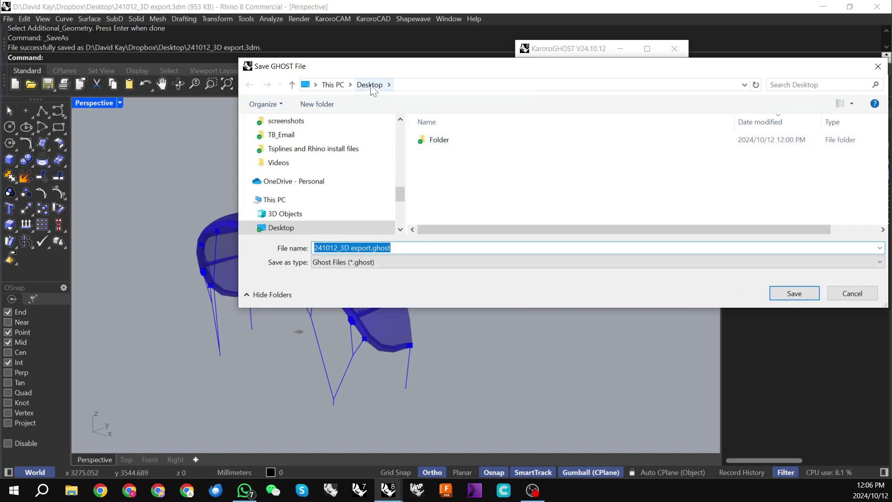
left_click(786, 295)
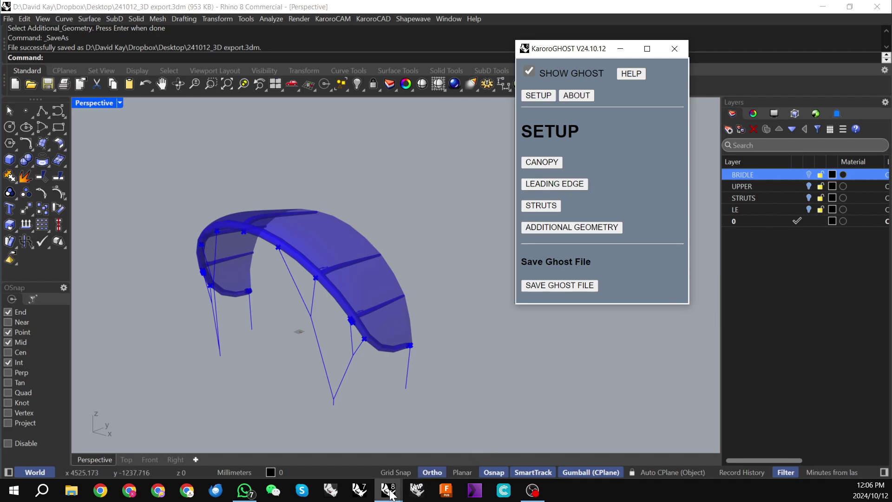
- Switch to the Rhino window running KaroroCAD Kite Designer and load 241012_3D export.ghost as Ghost 1 for comparison with the kite
mouse_move(390, 494)
left_click(261, 400)
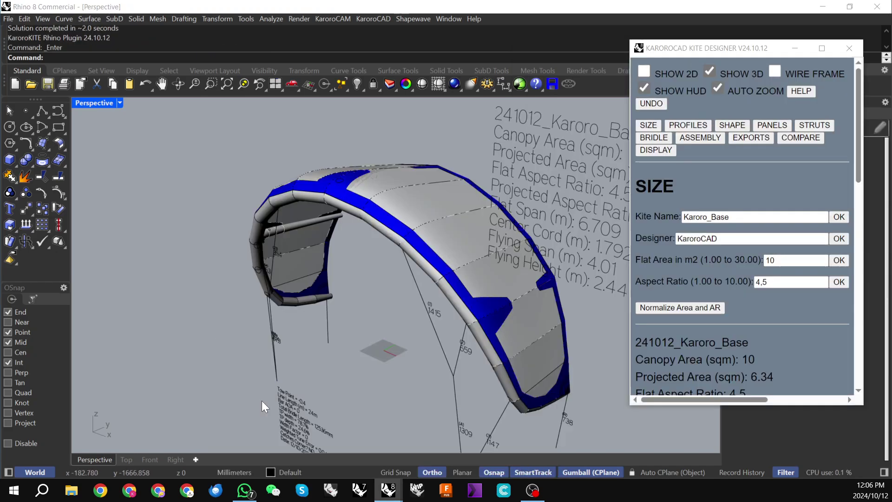
scroll(423, 246, "down", 5)
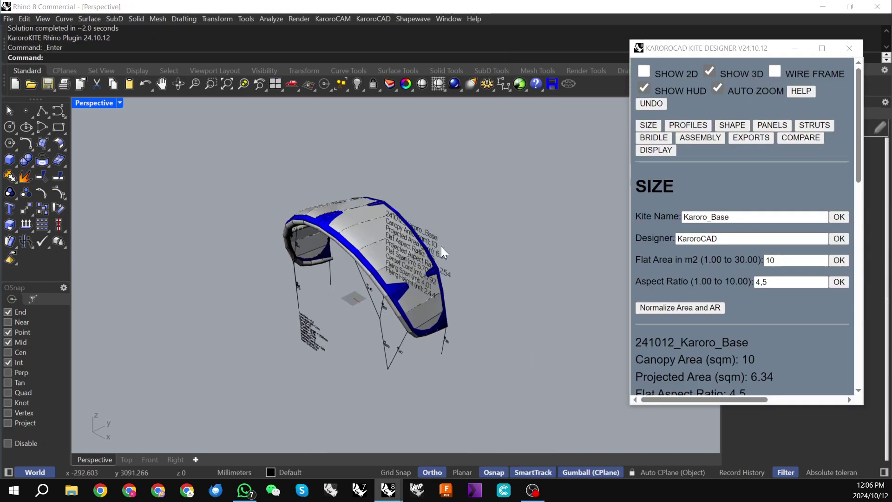
left_click(807, 138)
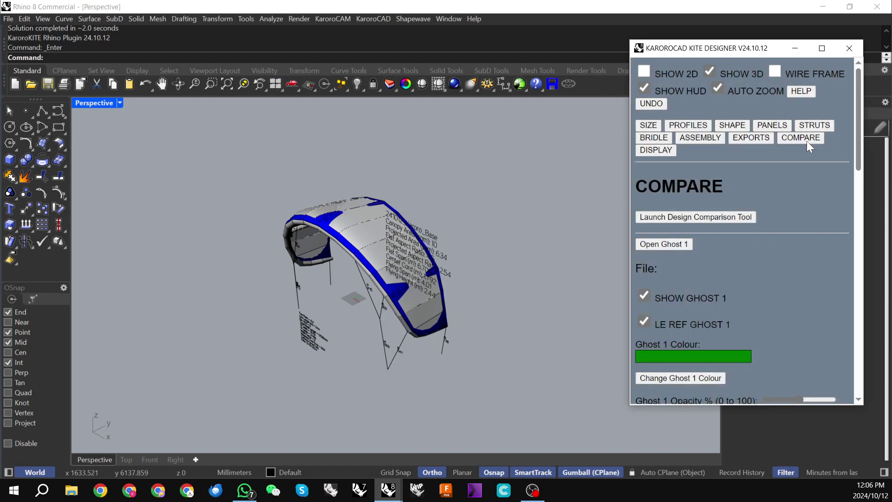
left_click(659, 243)
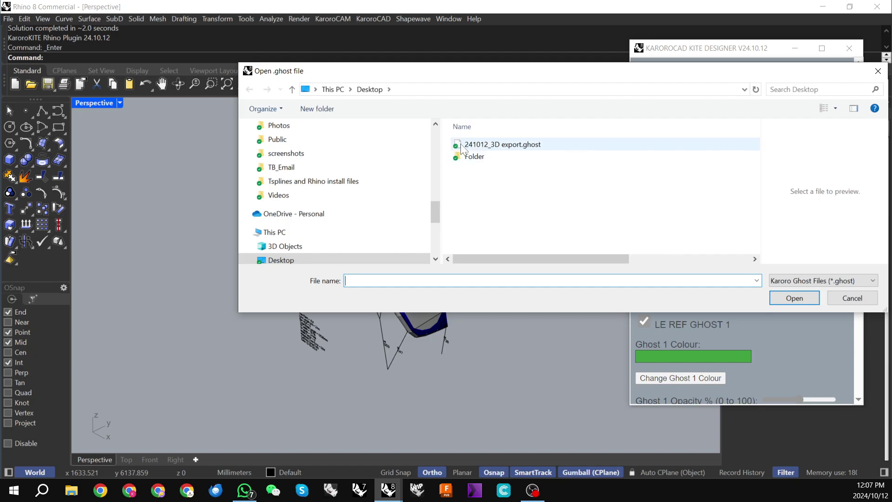
left_click(517, 147)
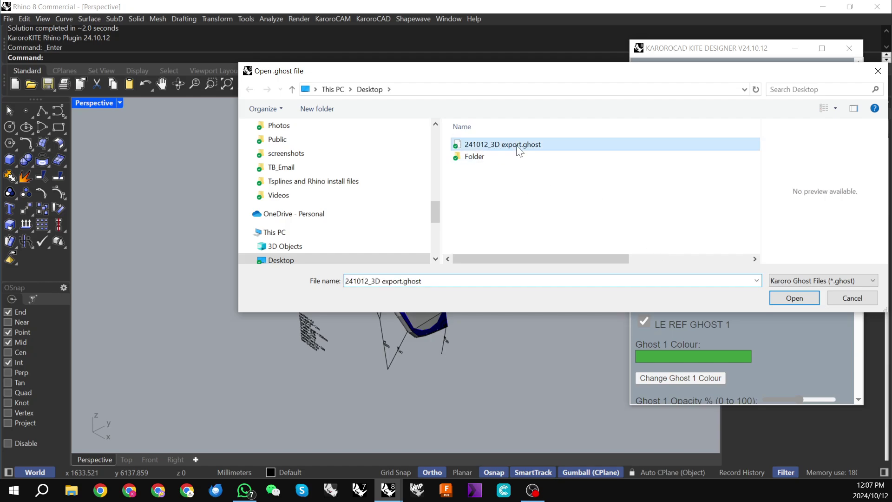
left_click(796, 298)
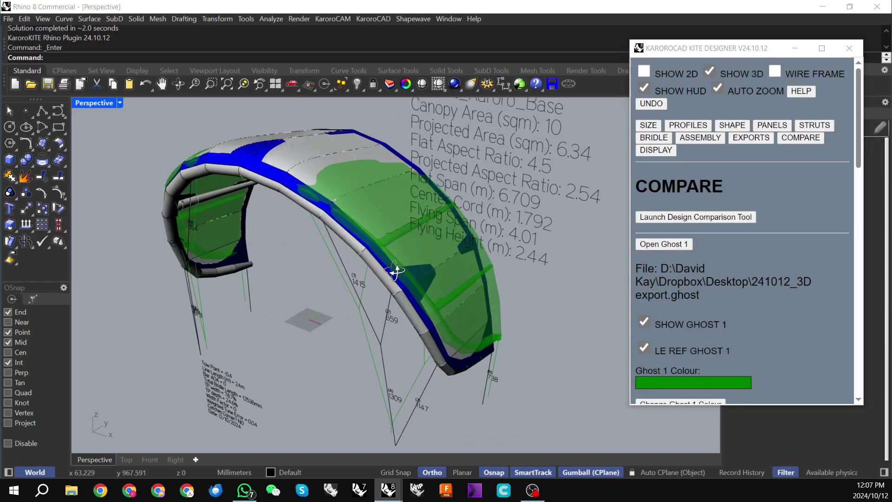
right_click_drag(397, 251, 493, 219)
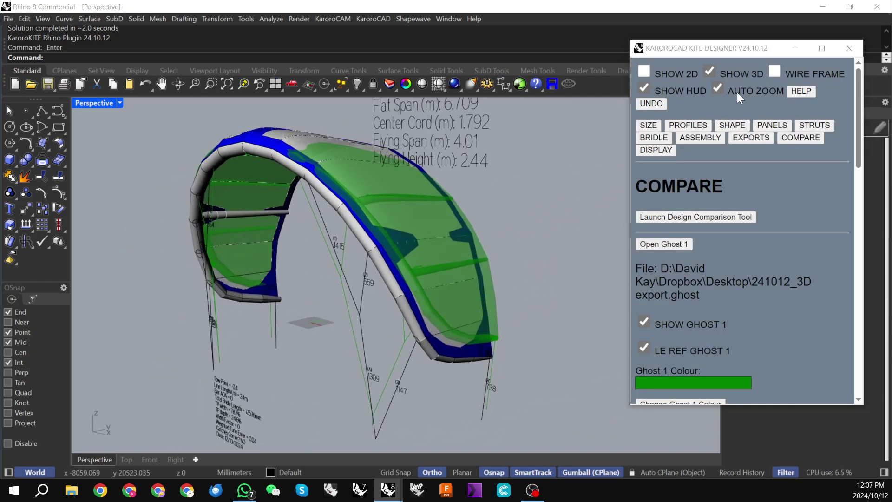
- Hide the 3D kite design and raise Ghost 1's opacity to the maximum
left_click(710, 70)
scroll(512, 236, "down", 3)
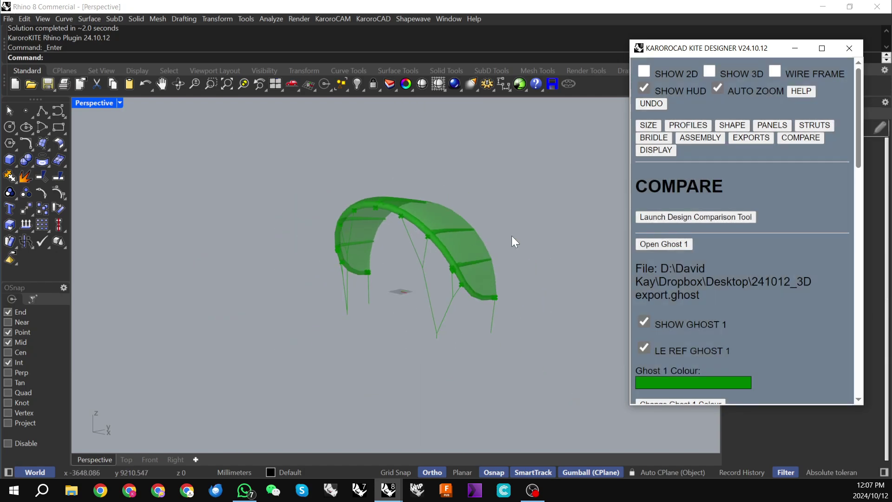
right_click_drag(512, 236, 534, 251)
scroll(718, 326, "down", 5)
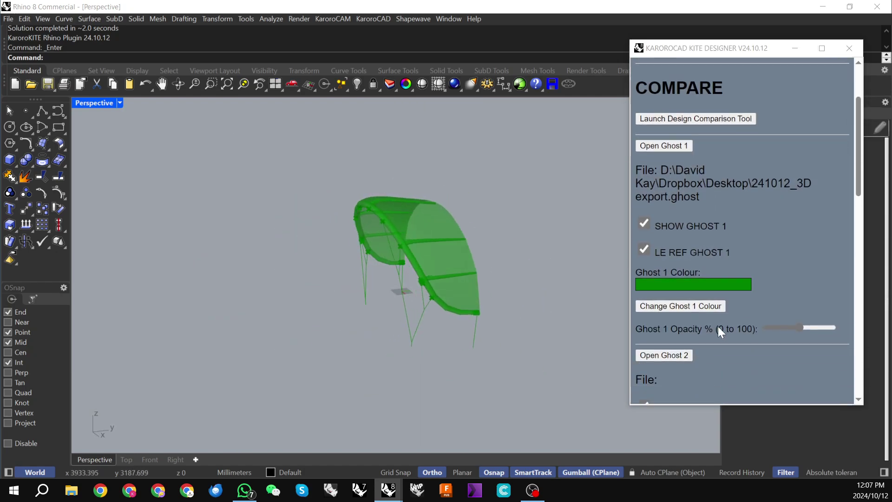
left_click_drag(801, 307, 831, 309)
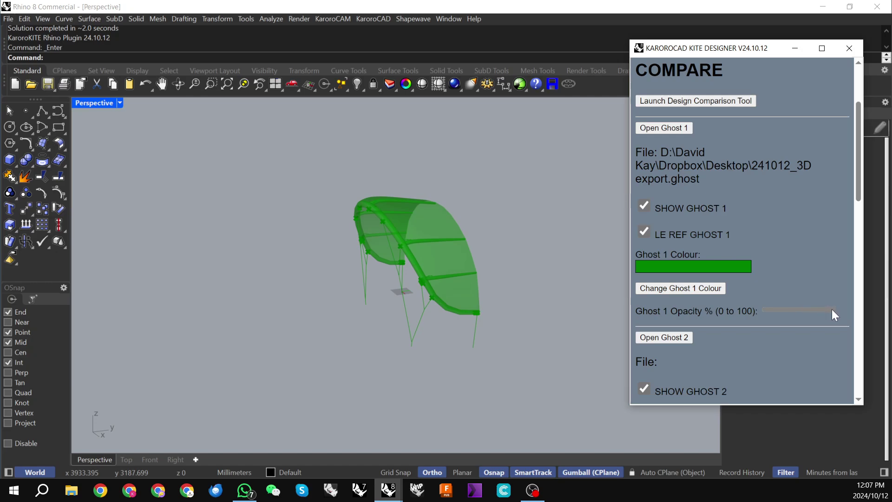
right_click_drag(456, 238, 425, 260)
scroll(431, 255, "up", 2)
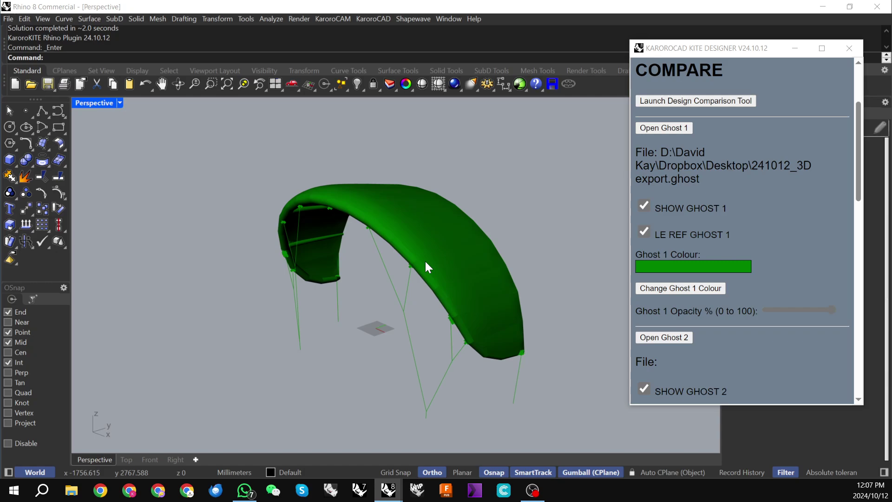